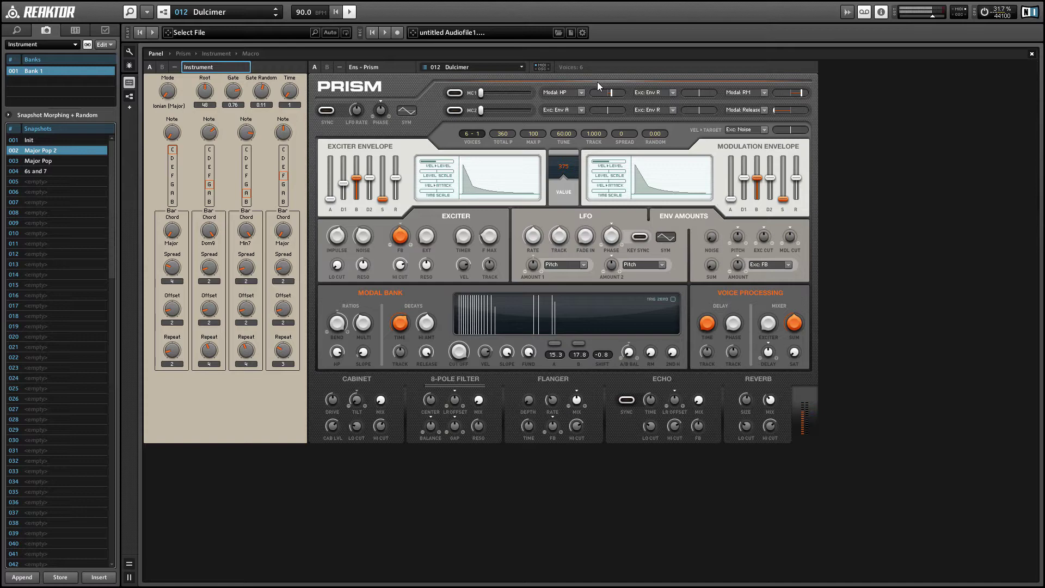
Step: Load the 003 Major Pop snapshot into Four Chords, listen, then stop playback
{"action": "left_click", "coordinate": [64, 159]}
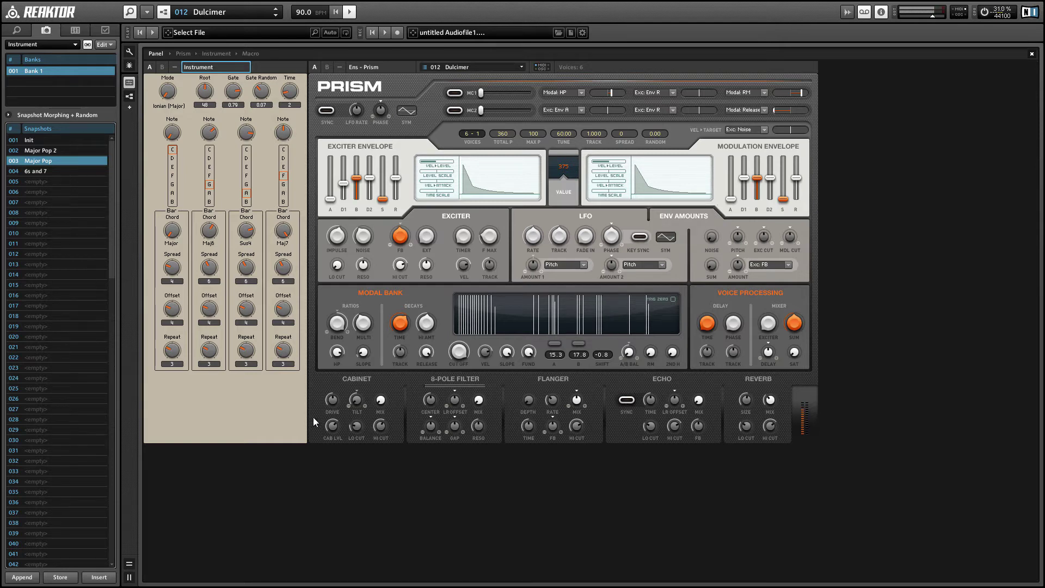
{"action": "left_click", "coordinate": [349, 12]}
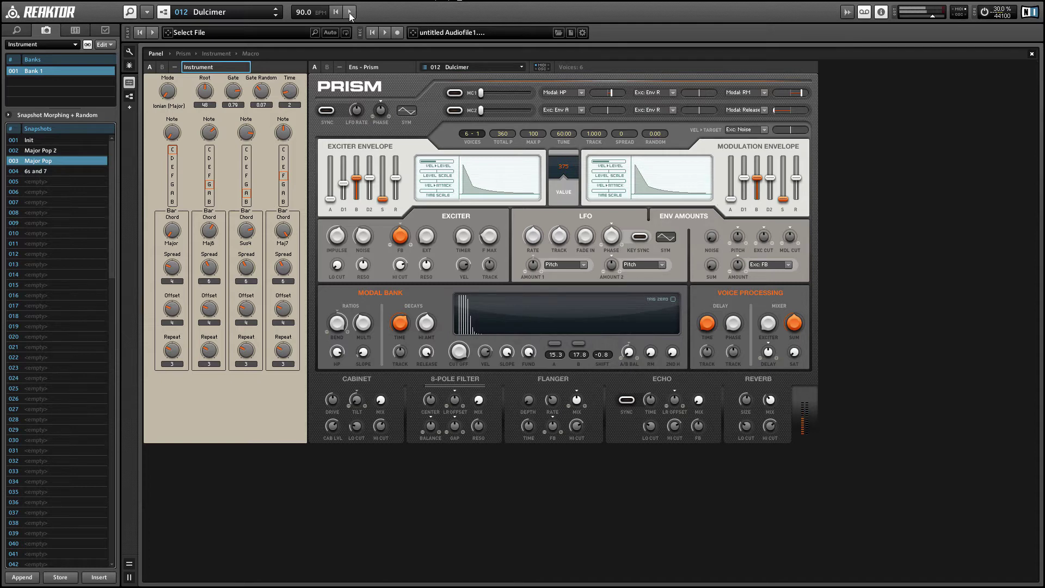
Step: Show the Ens - Prism snapshot banks, with Dulcimer under Keys & Mallets
{"action": "left_click", "coordinate": [474, 515]}
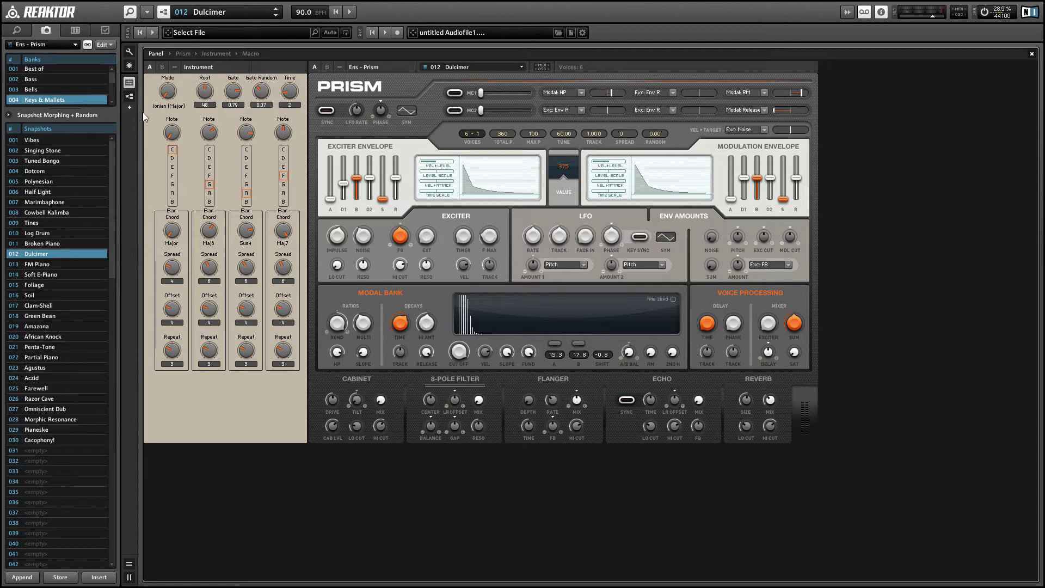
Step: Return to Four Chords' snapshots, leaving Mode on Ionian (Major), and select the first bar's controls
{"action": "left_click", "coordinate": [219, 67]}
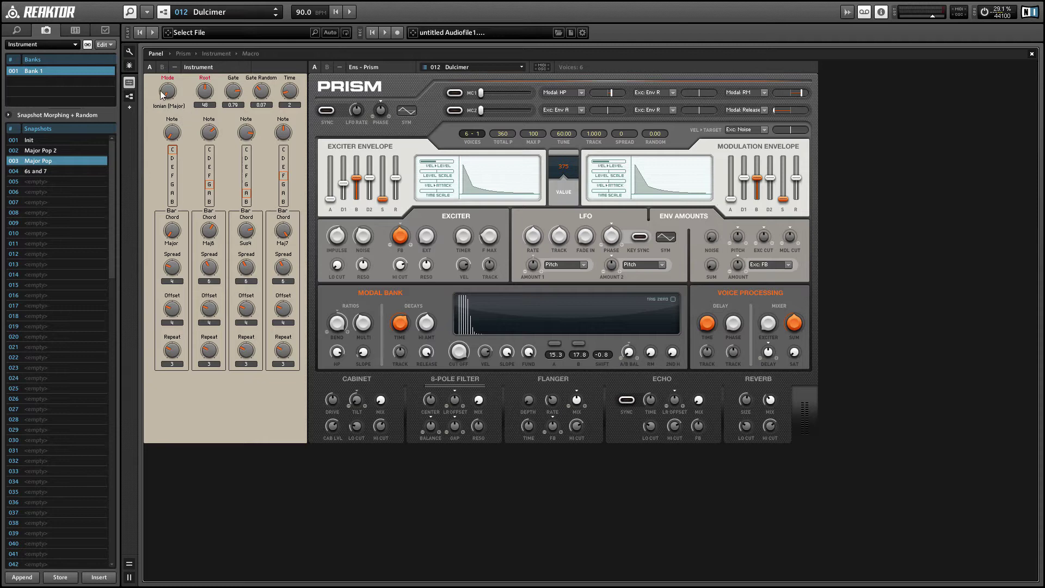
{"action": "mouse_move", "coordinate": [169, 94]}
{"action": "left_mouse_down"}
{"action": "mouse_move", "coordinate": [151, 29]}
{"action": "mouse_move", "coordinate": [170, 94]}
{"action": "left_mouse_up"}
{"action": "left_click_drag", "start_coordinate": [145, 119], "coordinate": [194, 393]}
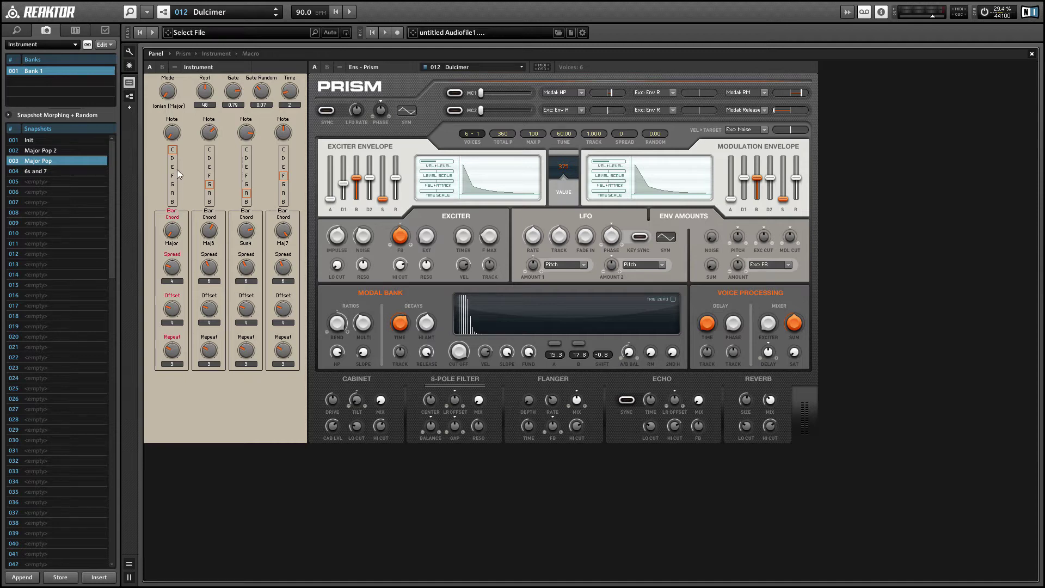
{"action": "left_click", "coordinate": [174, 127]}
Step: Load the 001 Init snapshot and start the sequence playing
{"action": "left_click", "coordinate": [15, 141]}
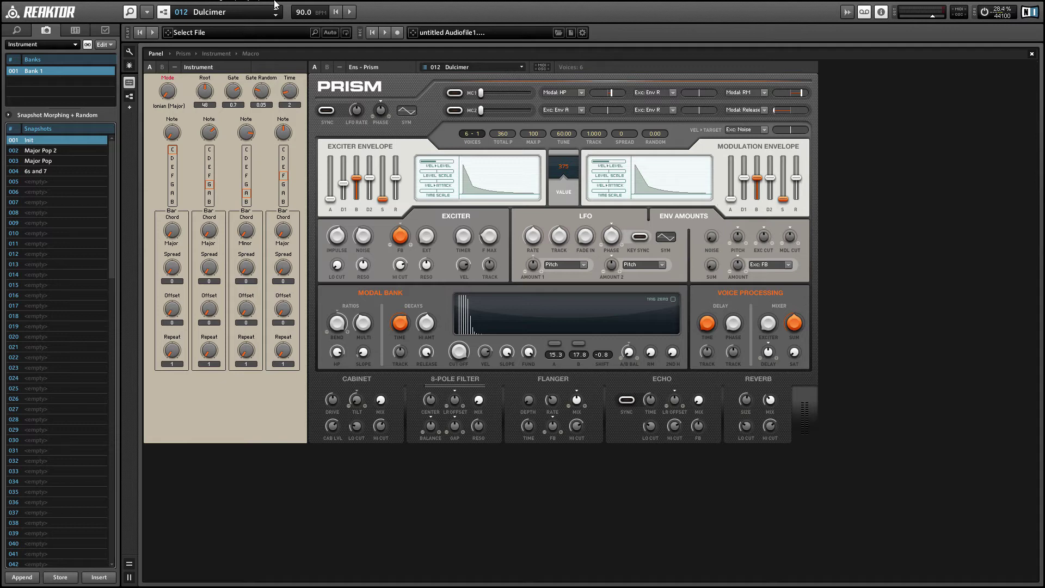
{"action": "left_click", "coordinate": [348, 10]}
{"action": "left_click", "coordinate": [348, 11]}
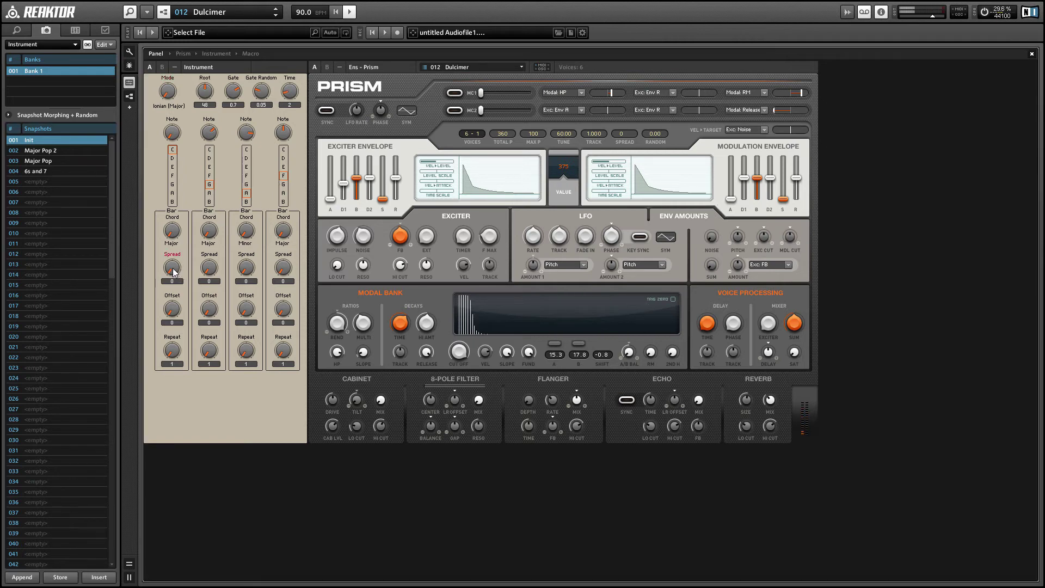
Step: Set the bars' Spread to 4, Offset to 4 and Repeat to 3
{"action": "left_click_drag", "start_coordinate": [174, 273], "coordinate": [252, 273]}
{"action": "left_click_drag", "start_coordinate": [175, 309], "coordinate": [284, 256]}
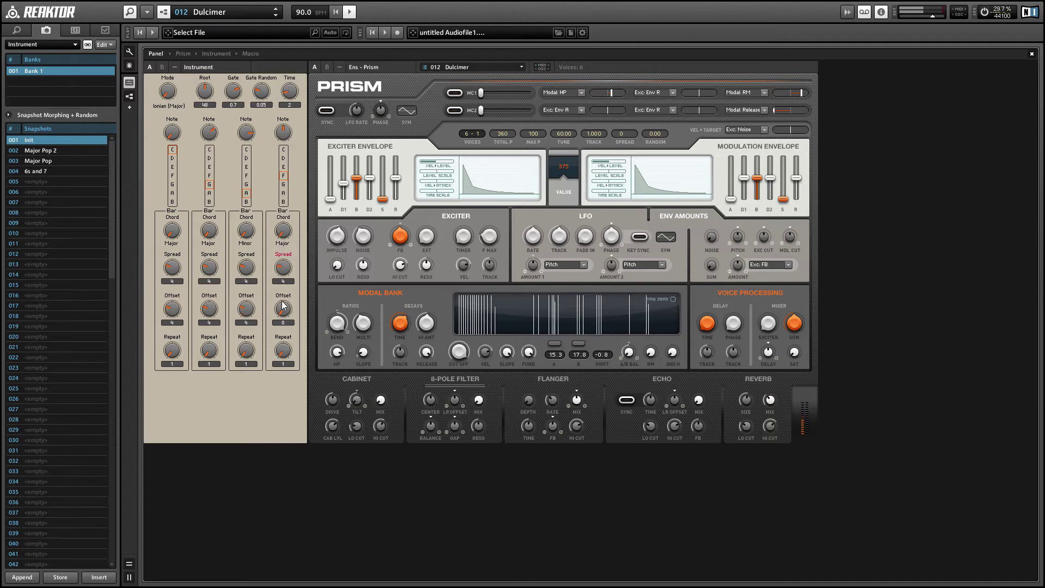
{"action": "left_click_drag", "start_coordinate": [284, 306], "coordinate": [270, 280]}
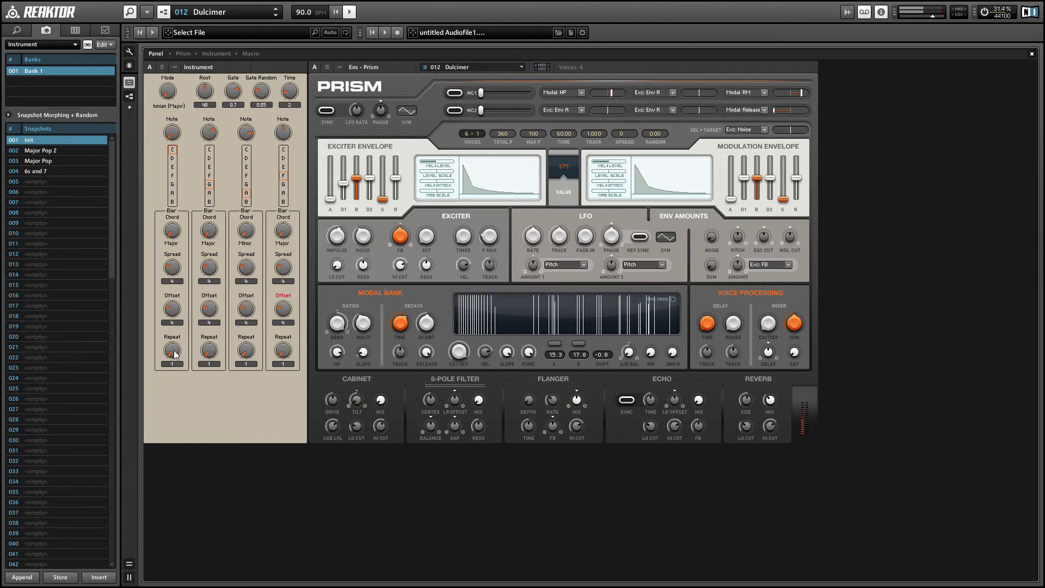
{"action": "left_click_drag", "start_coordinate": [177, 358], "coordinate": [283, 339]}
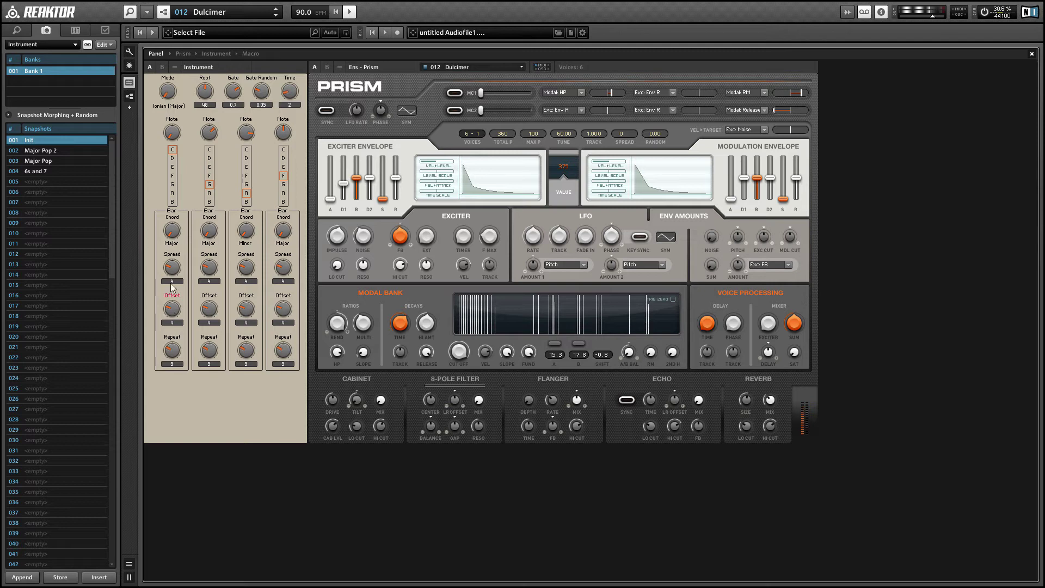
Step: Raise bars 1–4 Spread to 5, 6, 9 and 6, then select the Gate controls
{"action": "left_click_drag", "start_coordinate": [172, 268], "coordinate": [284, 261]}
{"action": "left_click_drag", "start_coordinate": [205, 272], "coordinate": [205, 269]}
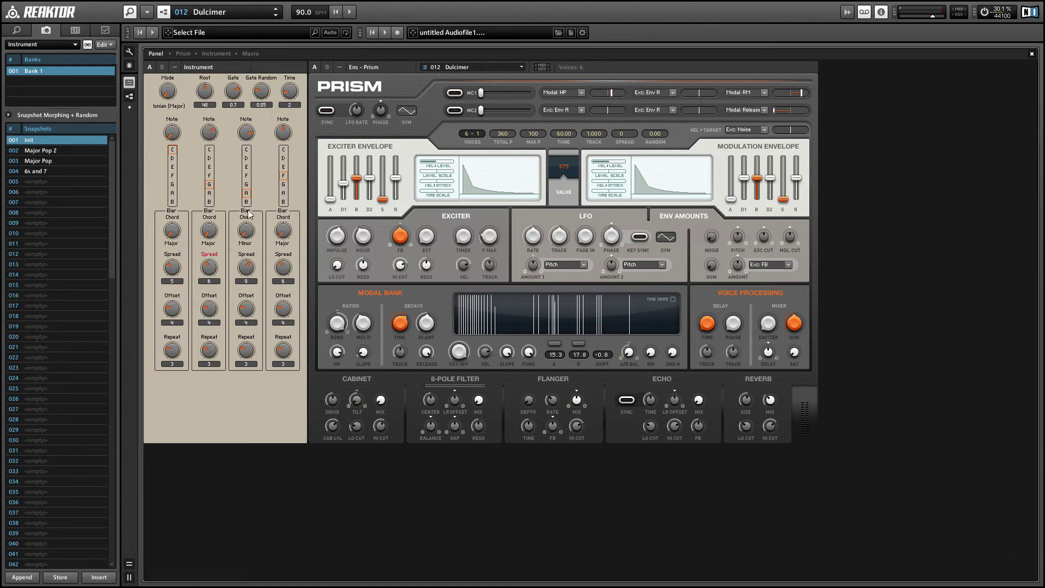
{"action": "left_click_drag", "start_coordinate": [300, 114], "coordinate": [216, 62]}
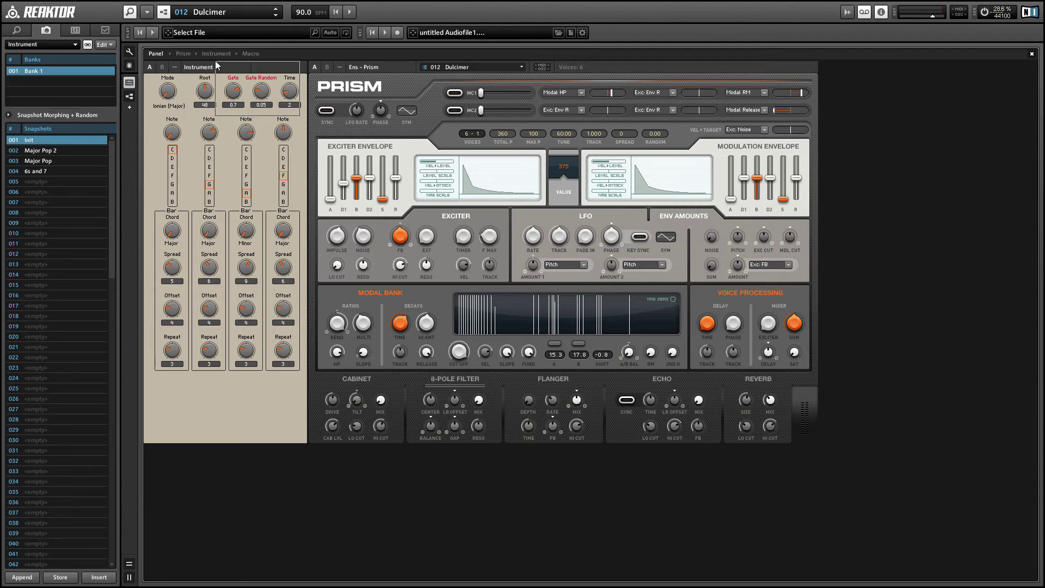
Step: Clear the Gate selection and bring up the Four Chords macro's internal structure
{"action": "left_click_drag", "start_coordinate": [215, 61], "coordinate": [215, 60]}
{"action": "left_click", "coordinate": [289, 90]}
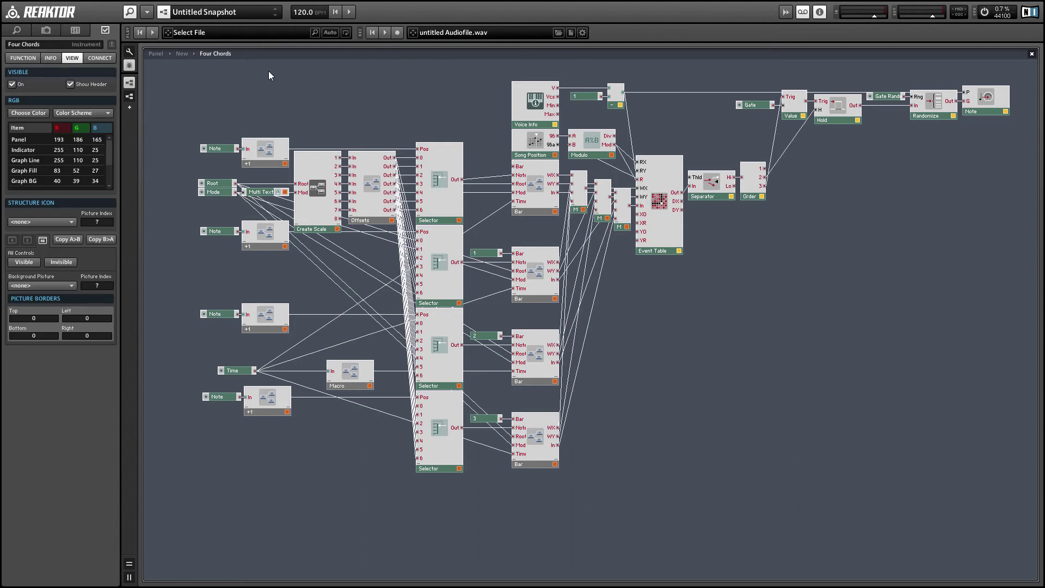
Step: Insert a SteamPipe 2 synthesizer and wire its L/R outputs to ensemble outputs 1 and 2
{"action": "right_click", "coordinate": [254, 163]}
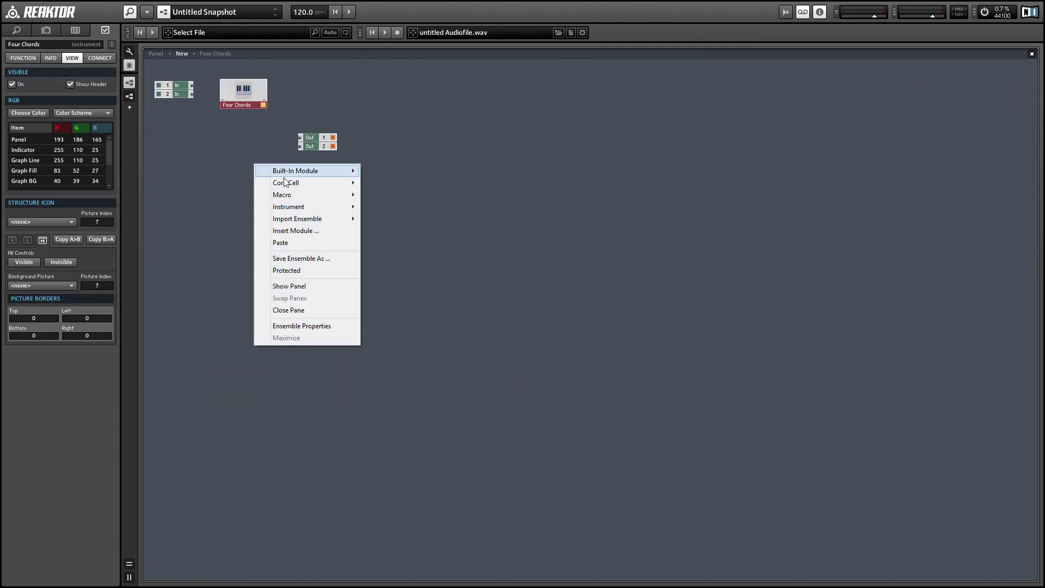
{"action": "mouse_move", "coordinate": [316, 207]}
{"action": "mouse_move", "coordinate": [415, 354]}
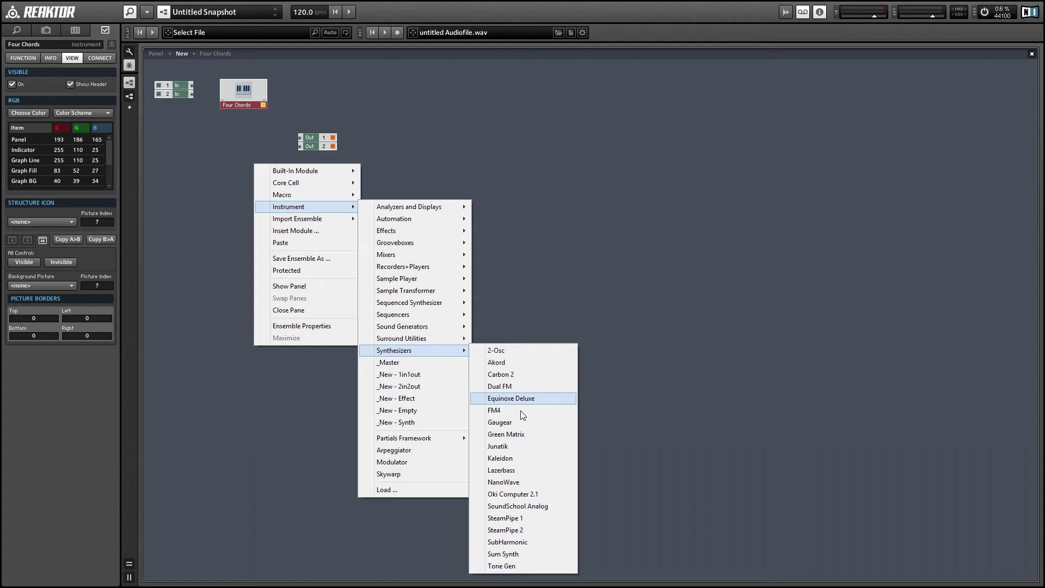
{"action": "left_click", "coordinate": [536, 528]}
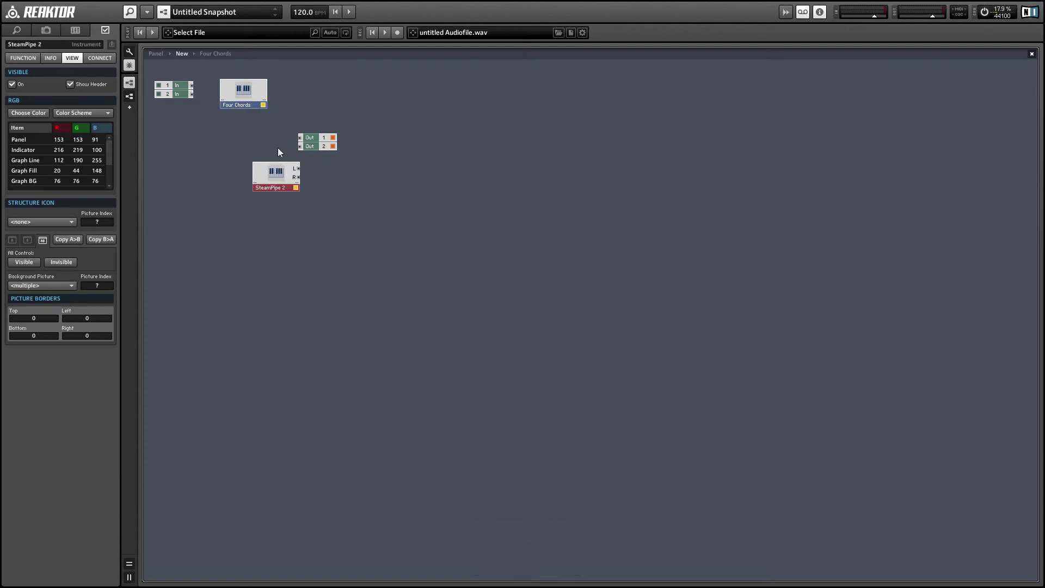
{"action": "mouse_move", "coordinate": [275, 172]}
{"action": "left_mouse_down"}
{"action": "mouse_move", "coordinate": [249, 140]}
{"action": "mouse_move", "coordinate": [299, 137]}
{"action": "mouse_move", "coordinate": [278, 149]}
{"action": "left_mouse_up"}
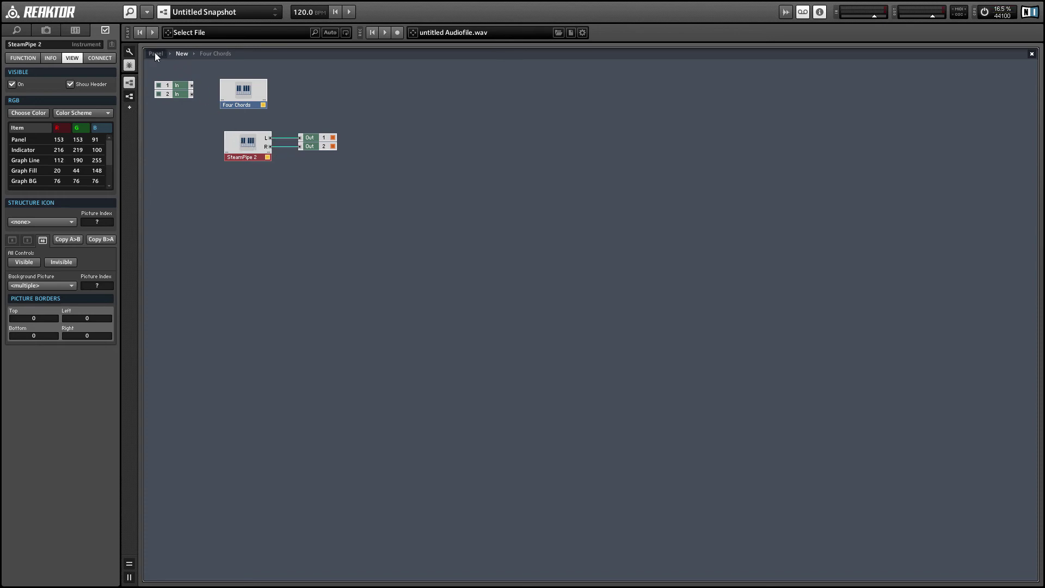
Step: In Panel view, place the SteamPipe 2 panel beside Four Chords
{"action": "left_click", "coordinate": [162, 53]}
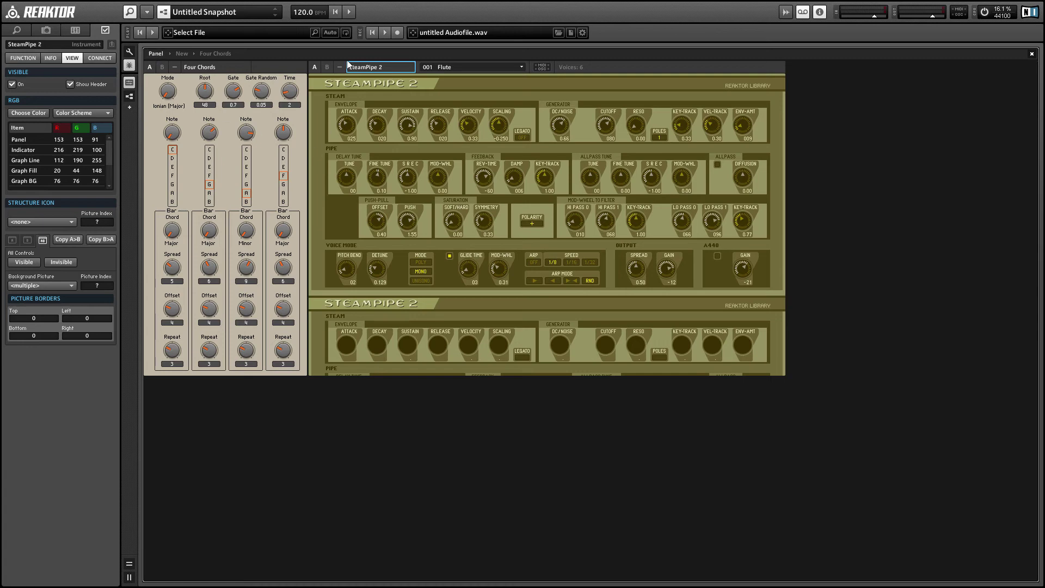
{"action": "mouse_move", "coordinate": [403, 63]}
{"action": "left_mouse_down"}
{"action": "mouse_move", "coordinate": [377, 191]}
{"action": "mouse_move", "coordinate": [320, 354]}
{"action": "mouse_move", "coordinate": [383, 70]}
{"action": "mouse_move", "coordinate": [394, 98]}
{"action": "mouse_move", "coordinate": [400, 82]}
{"action": "left_mouse_up"}
{"action": "left_click_drag", "start_coordinate": [845, 429], "coordinate": [270, 296]}
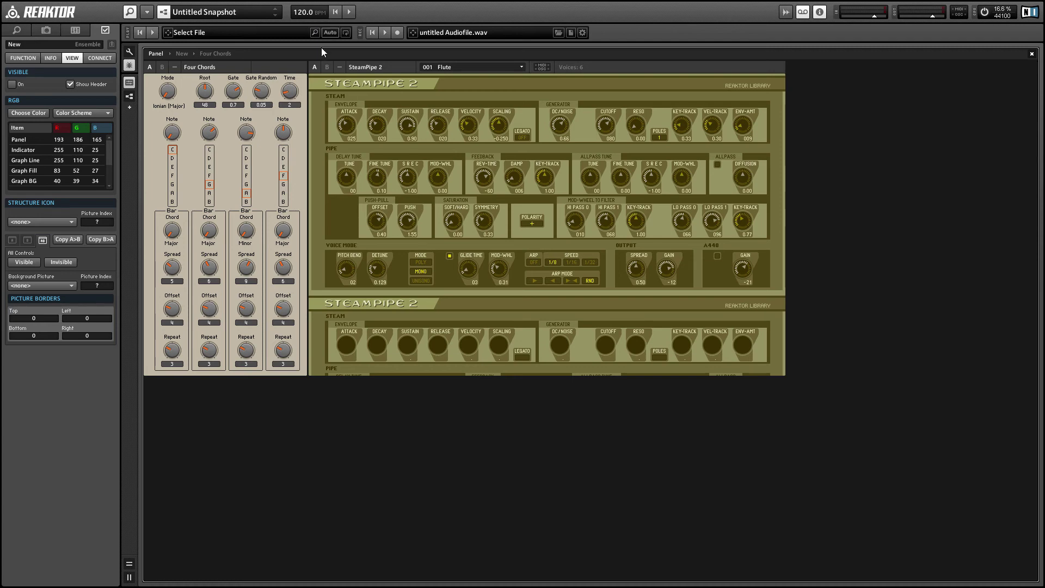
Step: Set SteamPipe 2's MIDI source to From Internal Instruments and start playback
{"action": "left_click", "coordinate": [378, 68]}
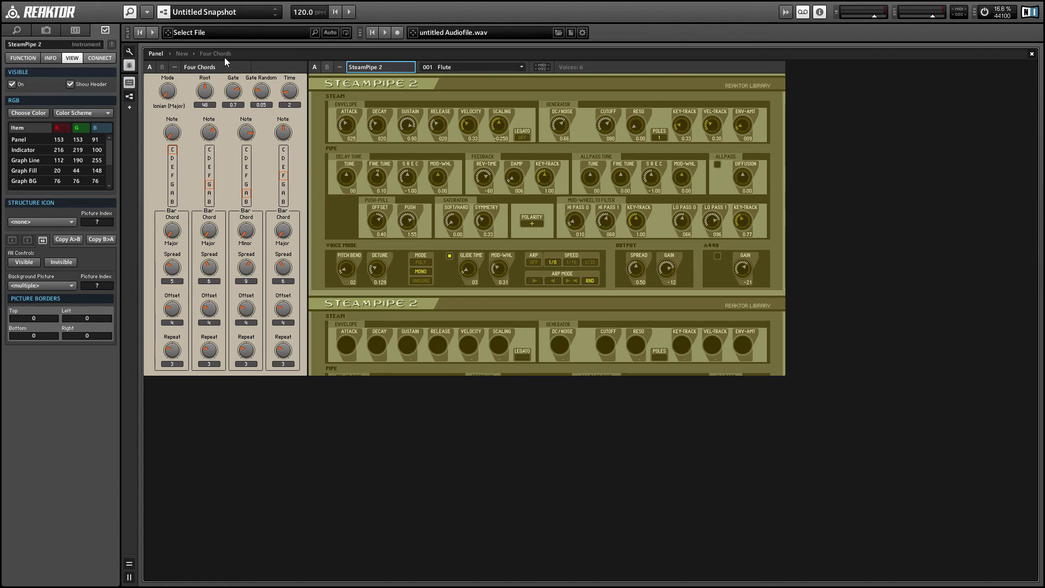
{"action": "left_click", "coordinate": [98, 58]}
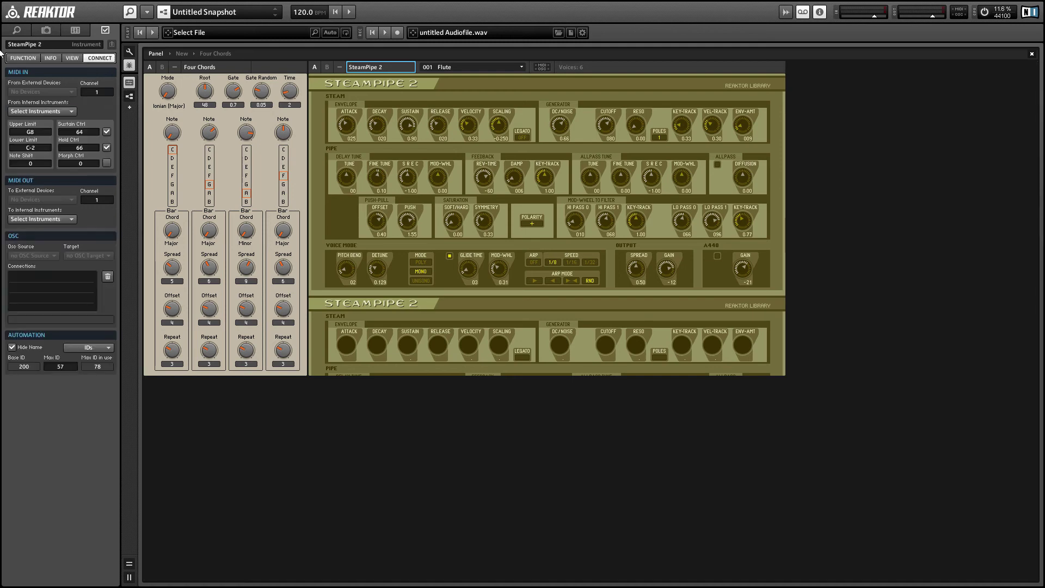
{"action": "left_click", "coordinate": [48, 107]}
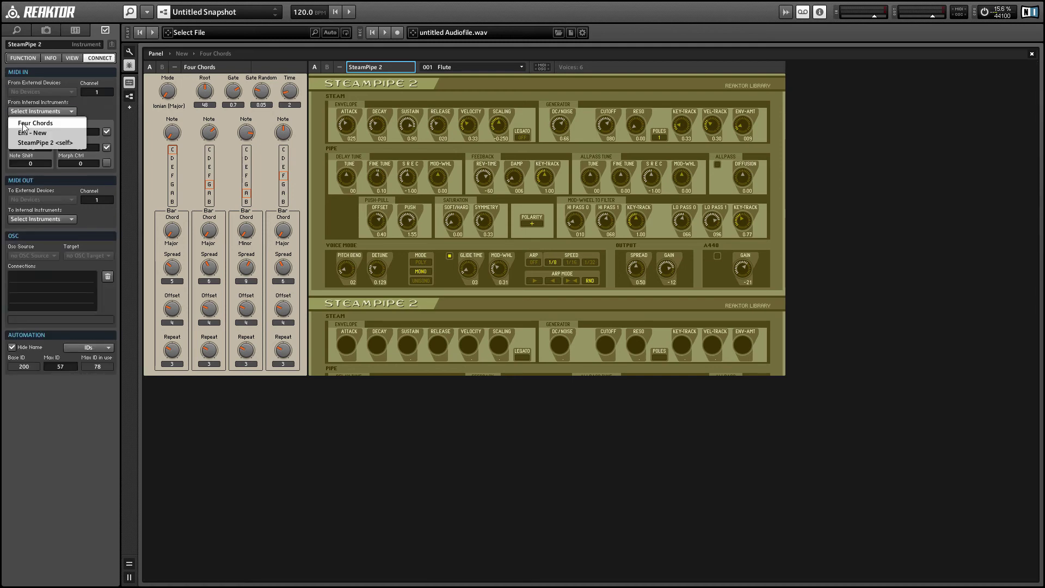
{"action": "left_click", "coordinate": [30, 126]}
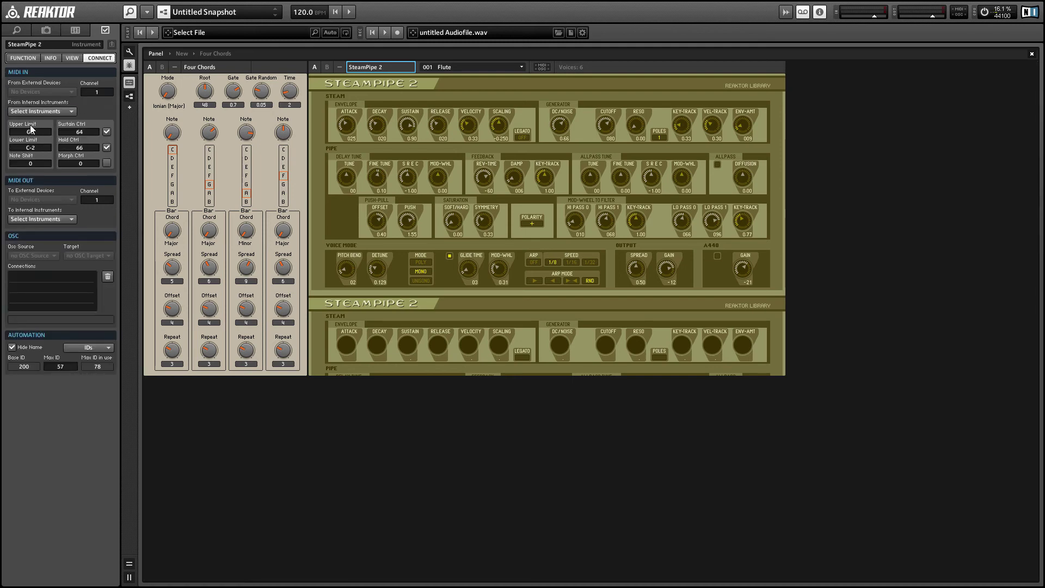
{"action": "left_click", "coordinate": [350, 12]}
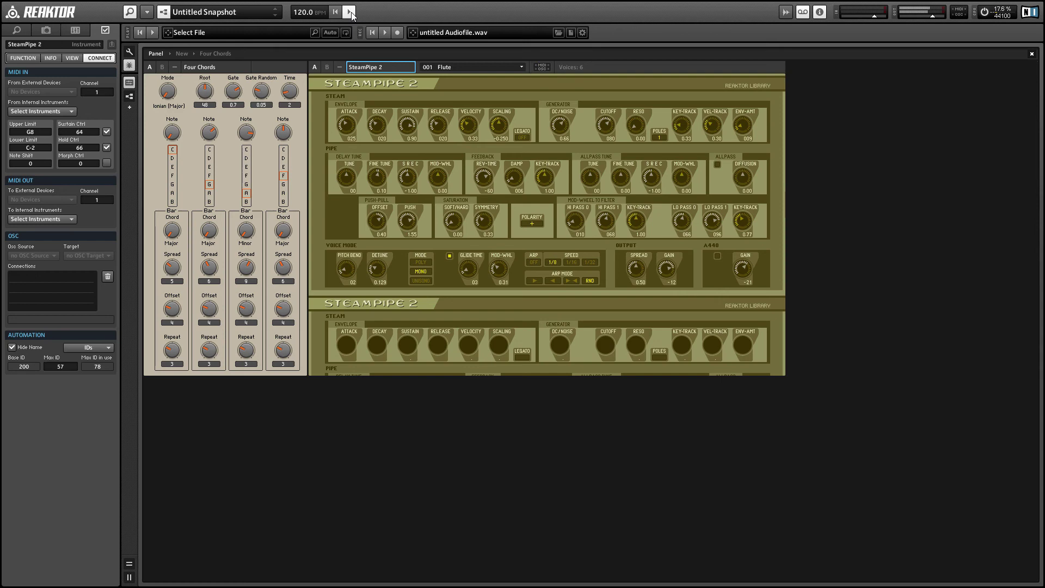
Step: Load SteamPipe 2's 030 Banjo preset, raise Spreads to 7, 7, 11, 8, then stop playback
{"action": "left_click", "coordinate": [475, 70]}
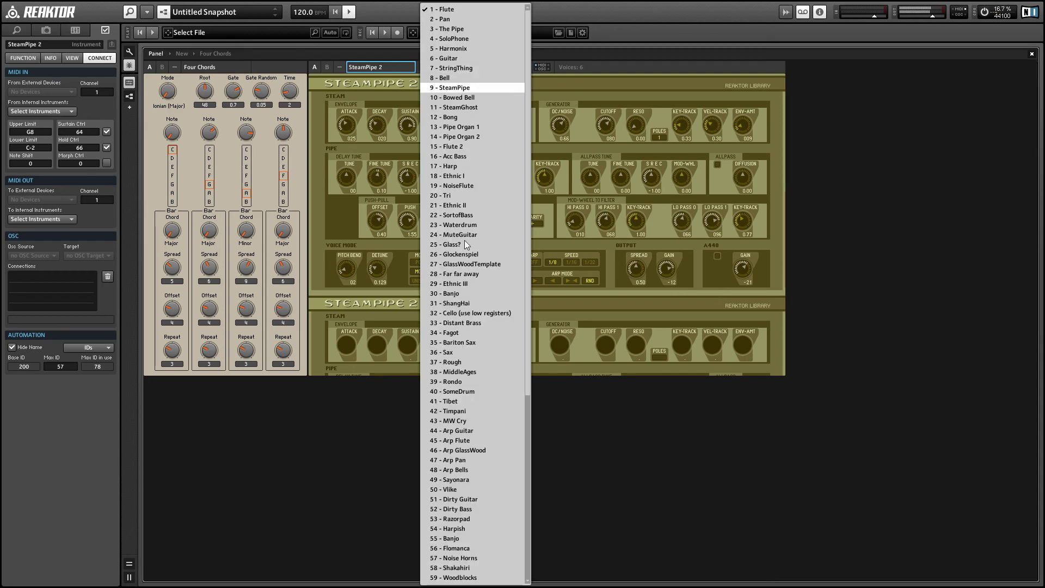
{"action": "left_click", "coordinate": [462, 294]}
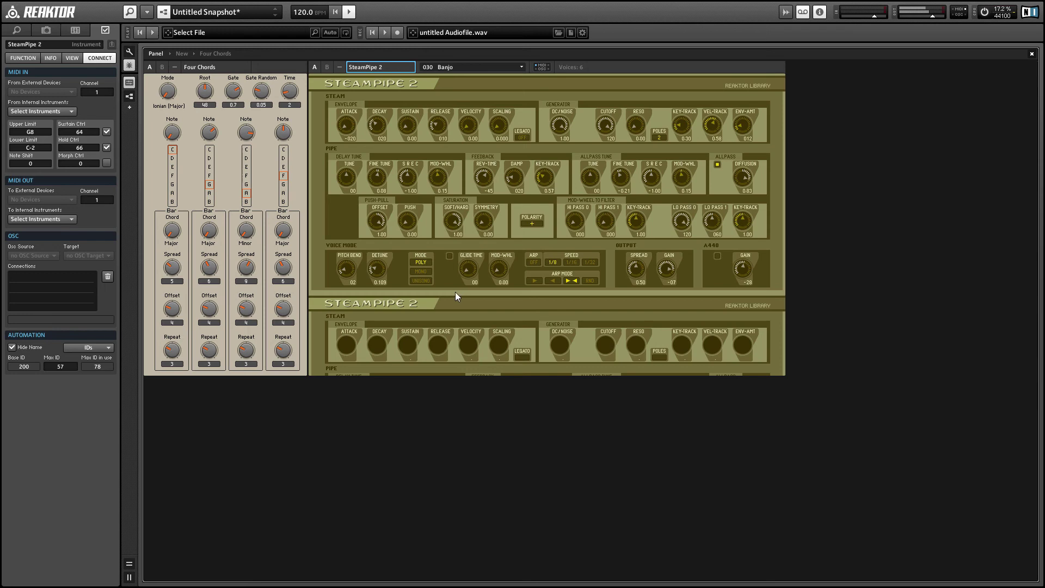
{"action": "left_click_drag", "start_coordinate": [172, 275], "coordinate": [290, 257]}
{"action": "left_click", "coordinate": [287, 266]}
{"action": "left_click_drag", "start_coordinate": [174, 351], "coordinate": [287, 349]}
{"action": "scroll", "coordinate": [220, 270], "scroll_direction": "down", "scroll_amount": 1}
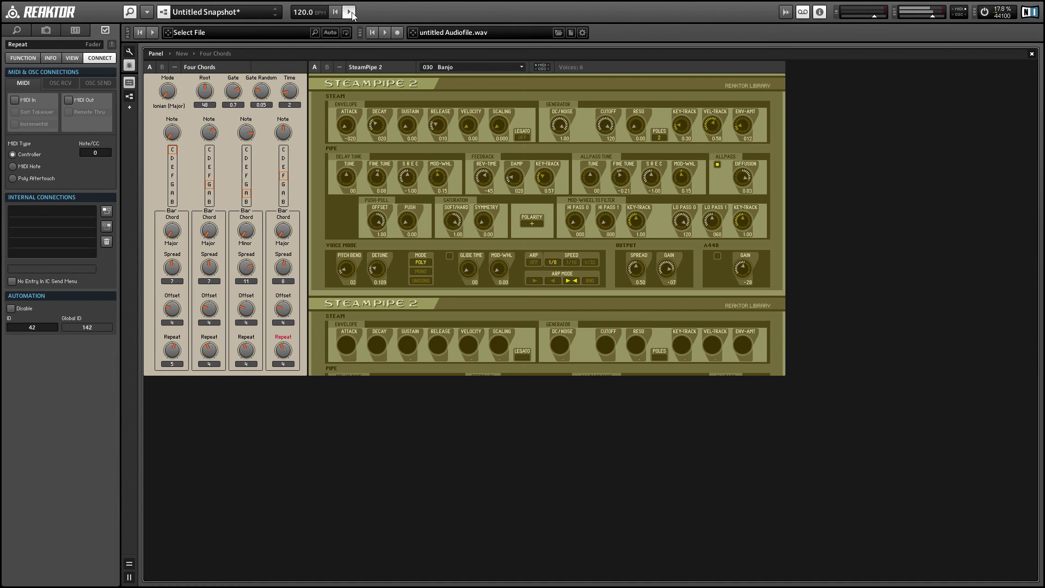
{"action": "left_click", "coordinate": [351, 12]}
{"action": "left_click", "coordinate": [350, 13]}
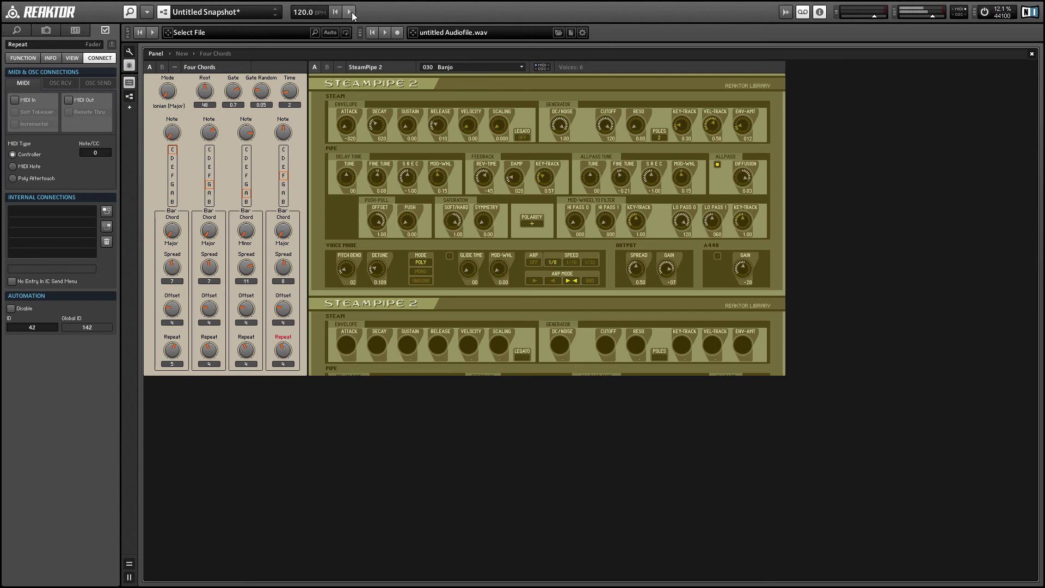